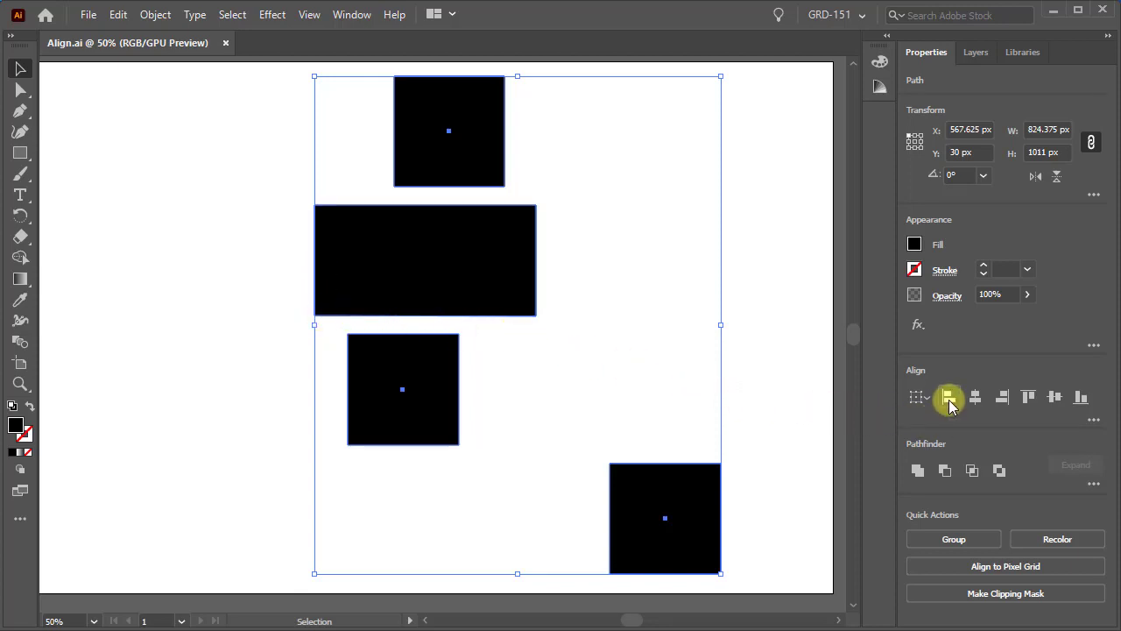
Step: Align the four selected stacked shapes horizontally by their left edges, by their centers, and finally by their right edges
{"action": "left_click", "coordinate": [948, 398]}
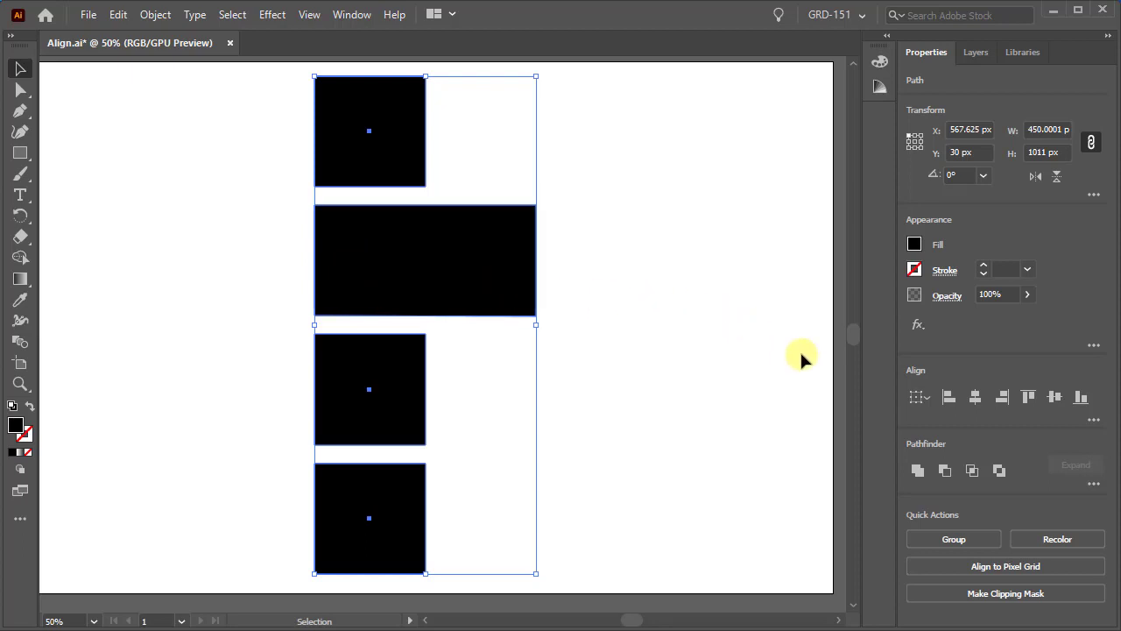
{"action": "left_click", "coordinate": [976, 402]}
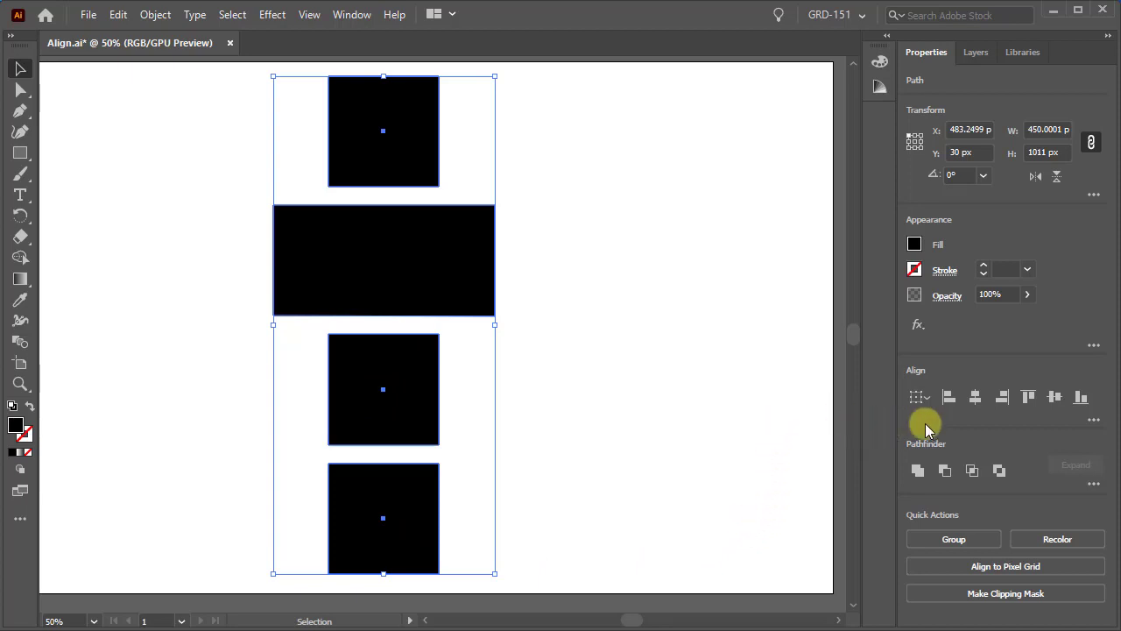
{"action": "left_click", "coordinate": [1003, 408]}
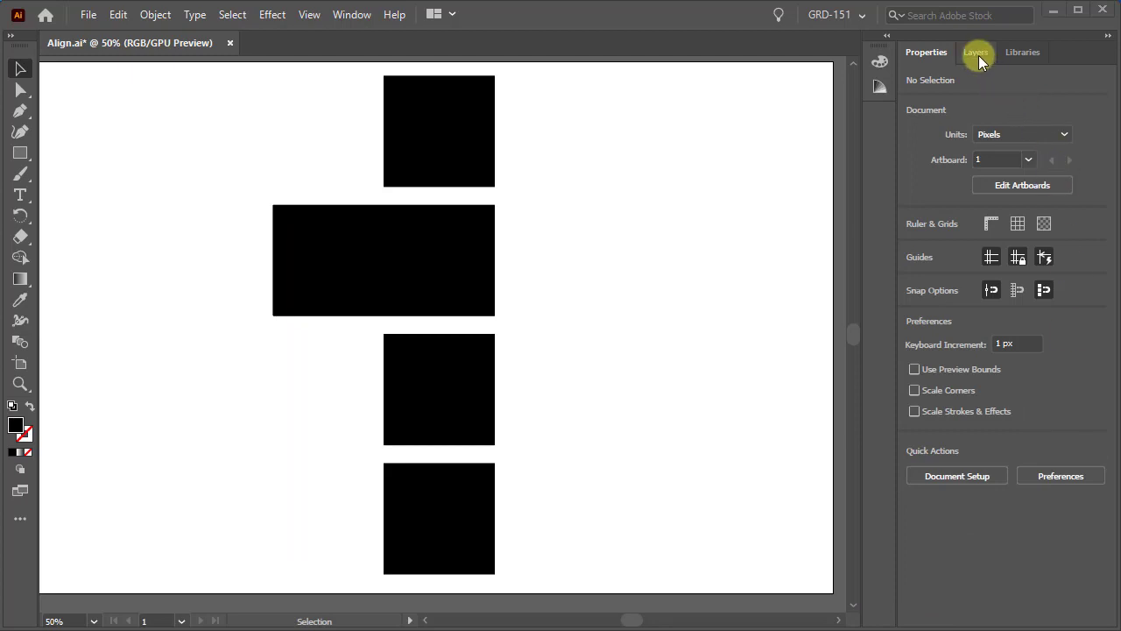
Step: Hide the "Align Hori..." layer and show Layer 2
{"action": "left_click", "coordinate": [976, 55]}
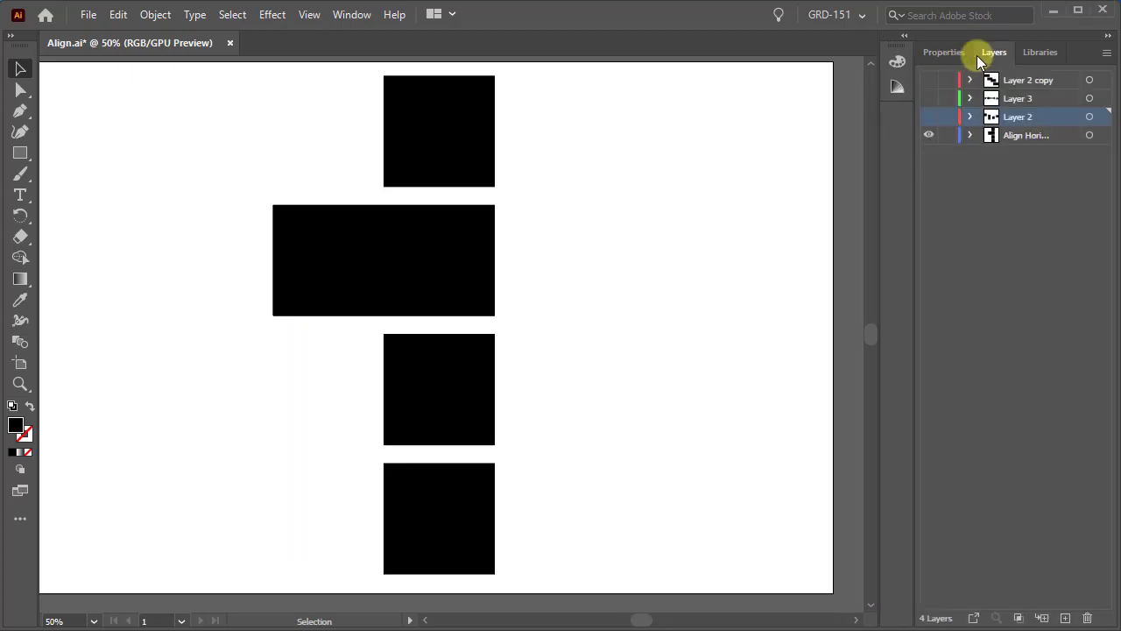
{"action": "left_click", "coordinate": [928, 136]}
{"action": "left_click", "coordinate": [928, 116]}
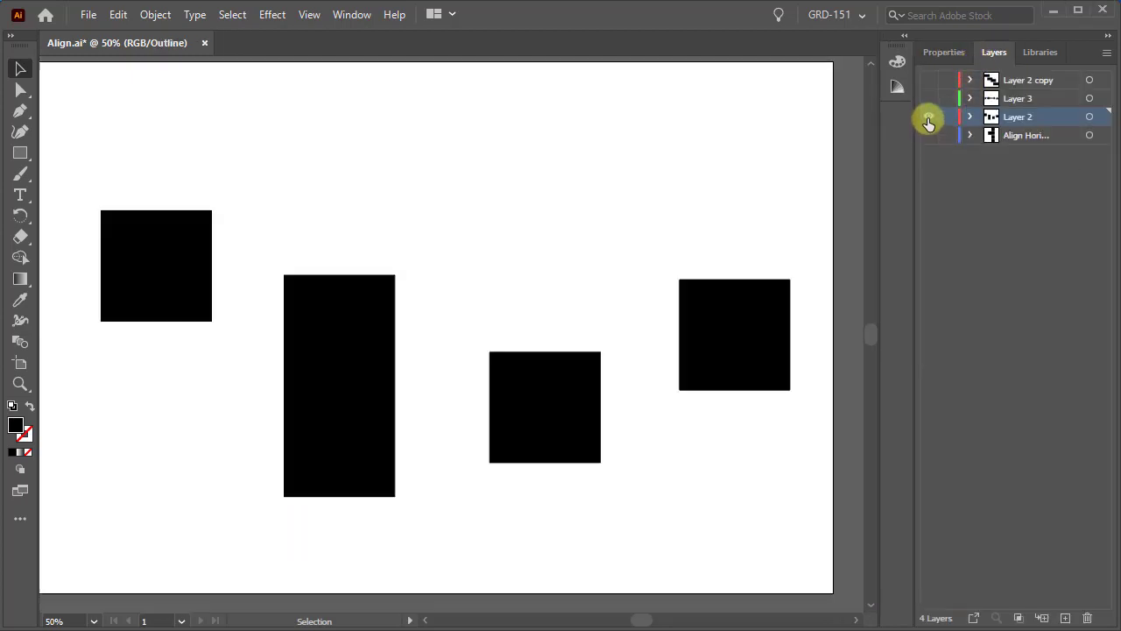
{"action": "left_click", "coordinate": [945, 54]}
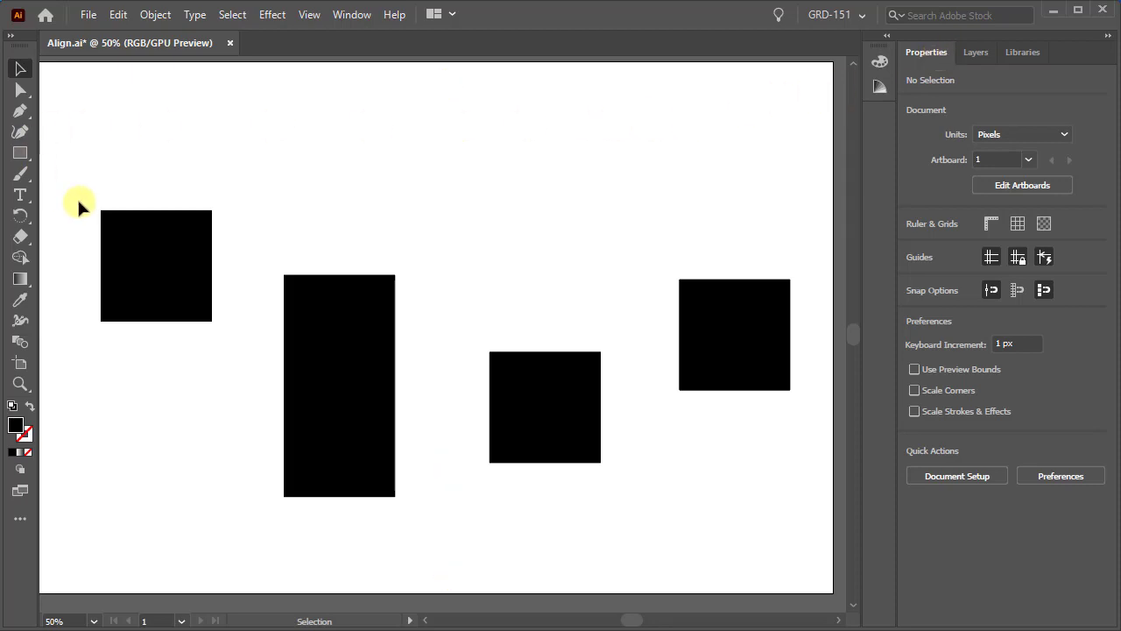
Step: Select all four shapes on Layer 2 and align them vertically to their top edges
{"action": "mouse_move", "coordinate": [71, 196]}
{"action": "left_mouse_down"}
{"action": "mouse_move", "coordinate": [570, 417]}
{"action": "mouse_move", "coordinate": [752, 417]}
{"action": "left_mouse_up"}
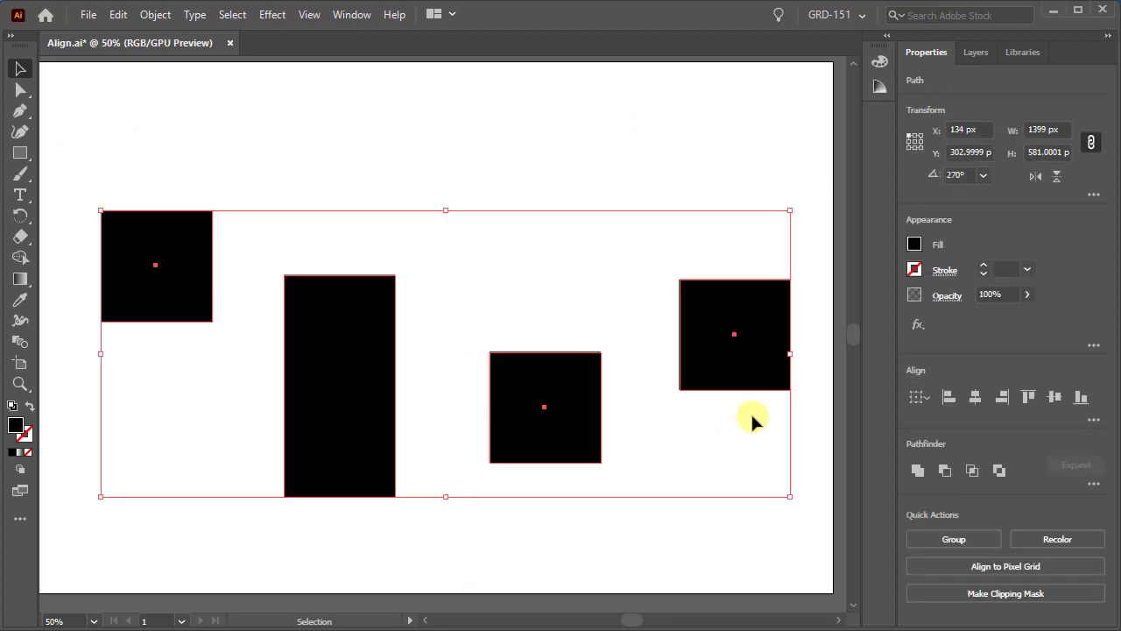
{"action": "left_click", "coordinate": [1029, 399]}
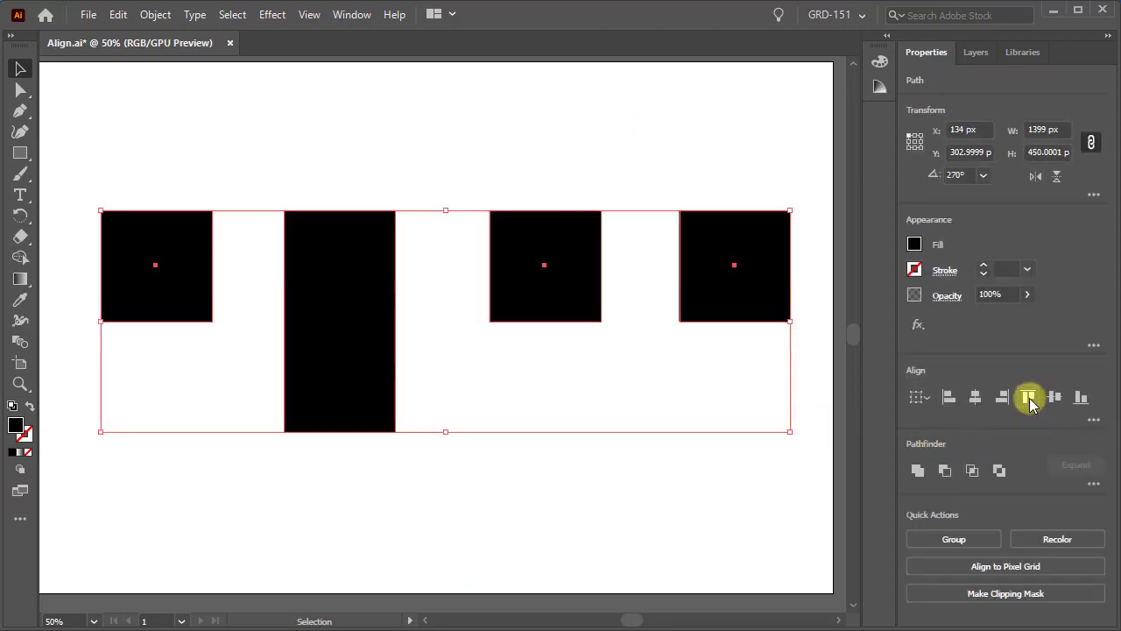
{"action": "key", "text": "ctrl+z"}
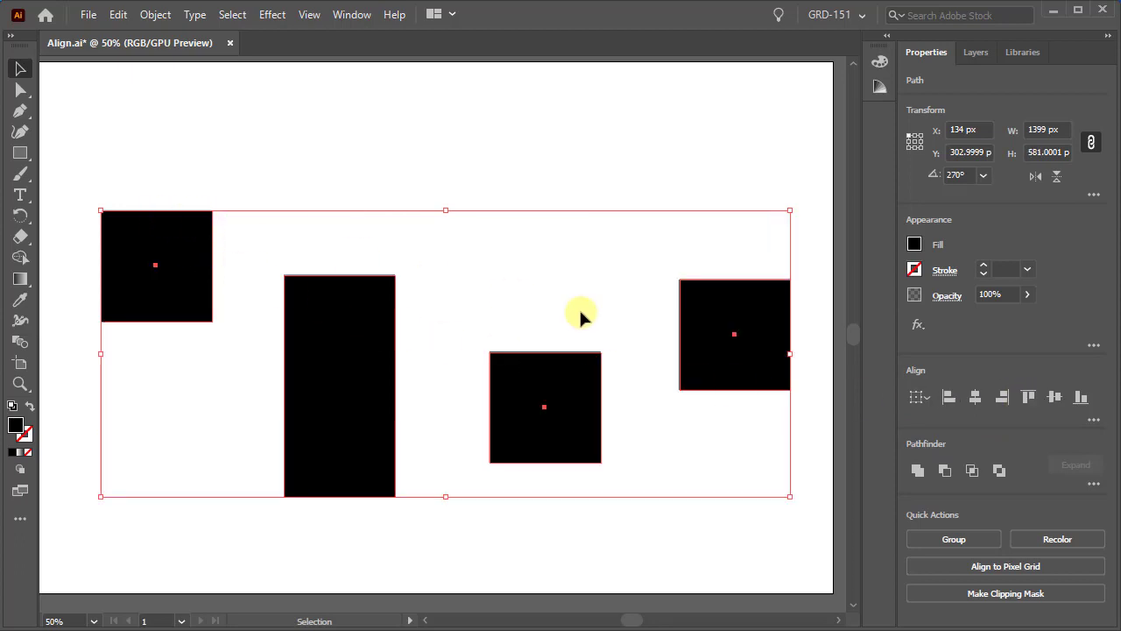
{"action": "left_click", "coordinate": [1029, 397]}
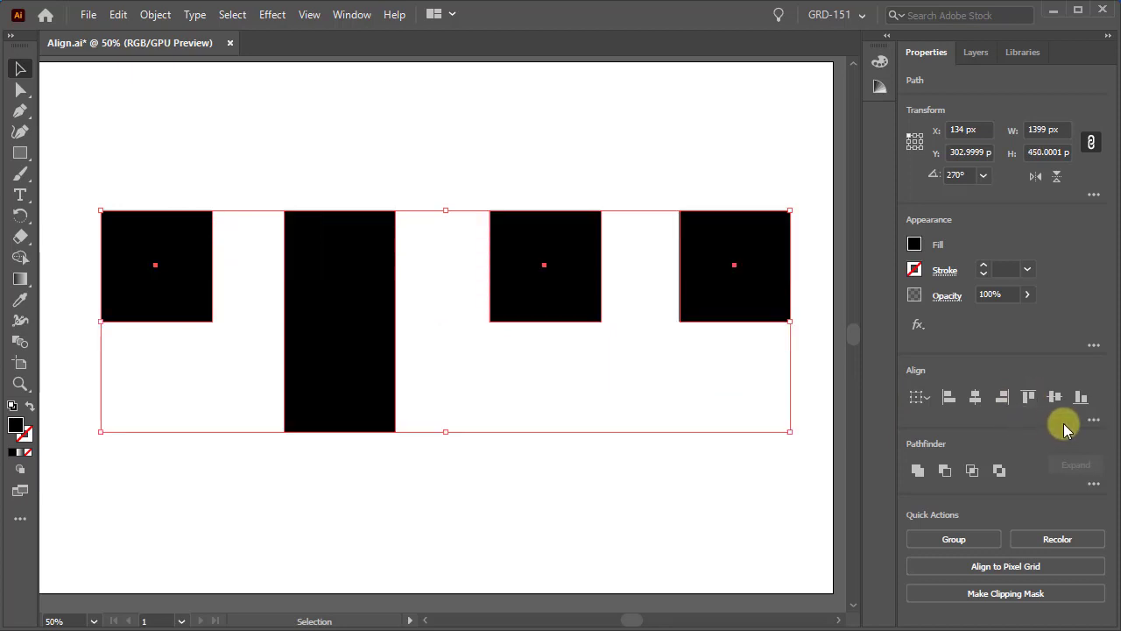
Step: Align the four shapes by their vertical centers and finally by their bottom edges, and clear the selection
{"action": "left_click", "coordinate": [1055, 400]}
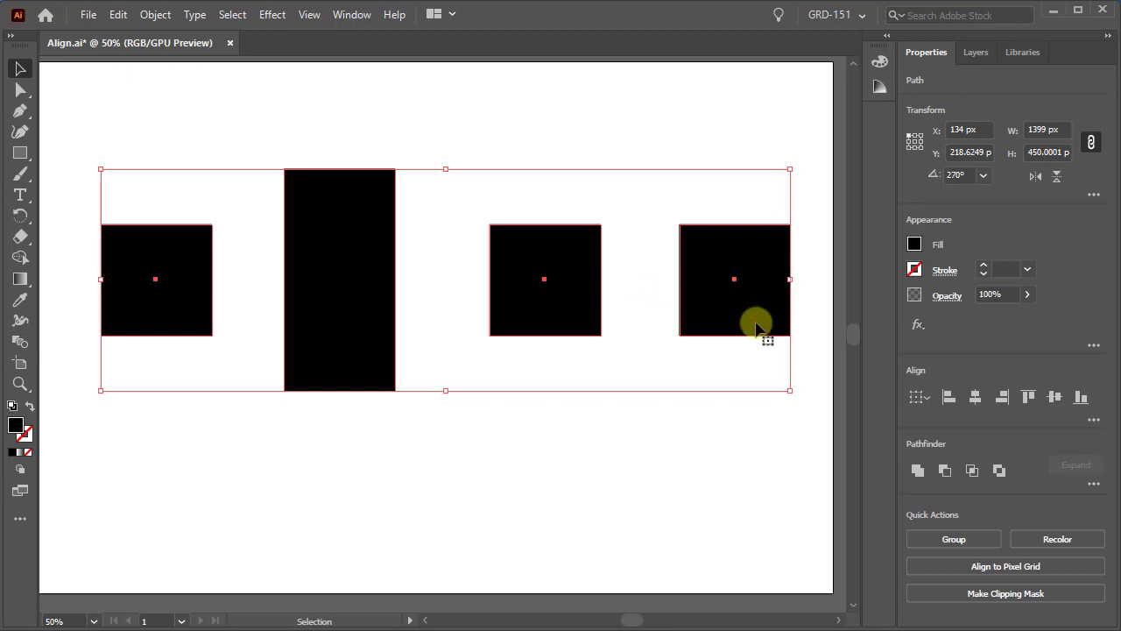
{"action": "left_click", "coordinate": [1081, 397]}
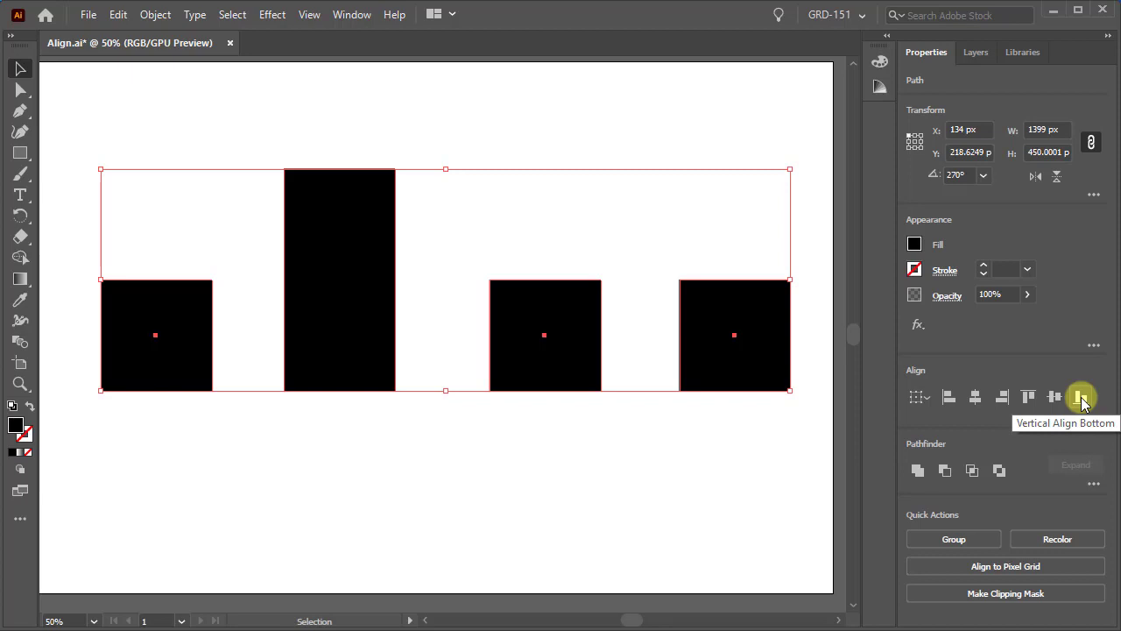
{"action": "key", "text": "ctrl+z"}
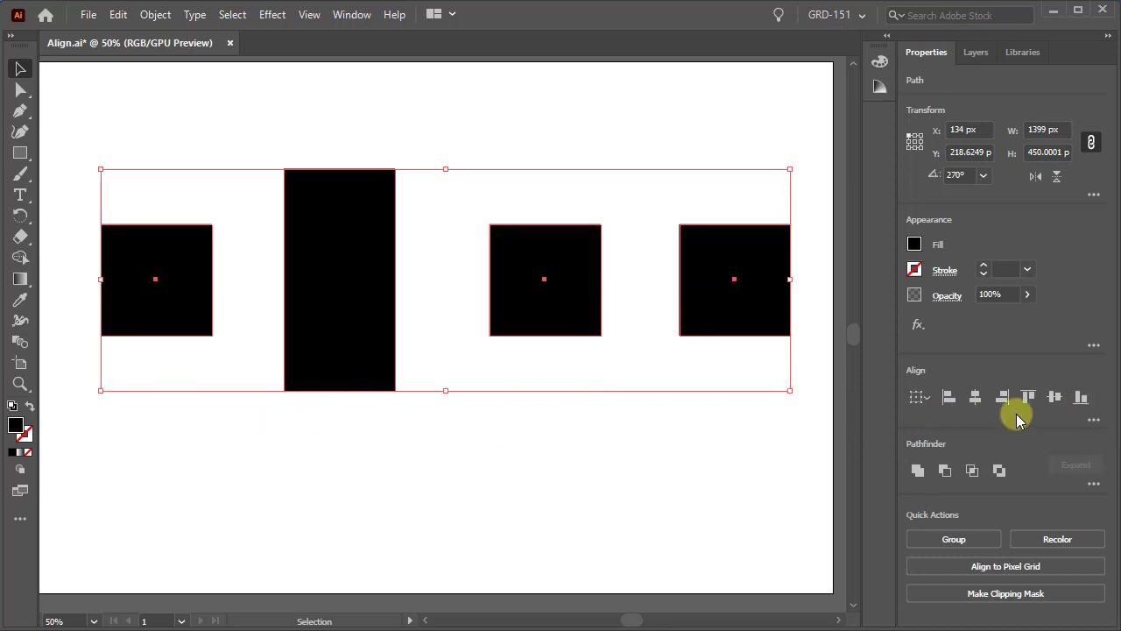
{"action": "left_click", "coordinate": [1080, 396]}
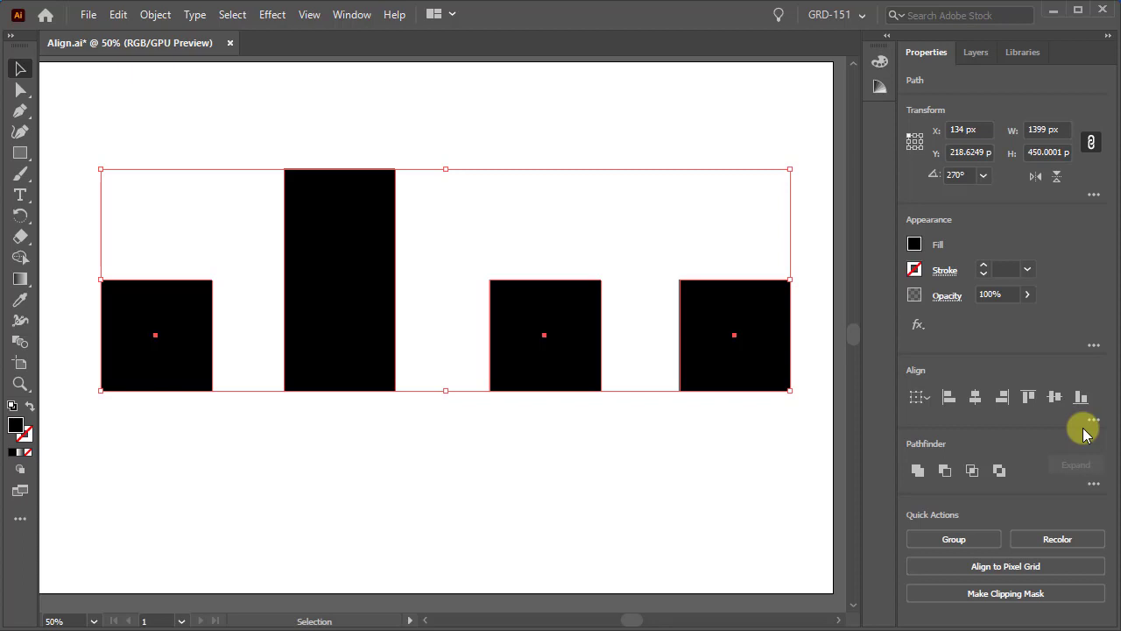
{"action": "key", "text": "ctrl+shift+a"}
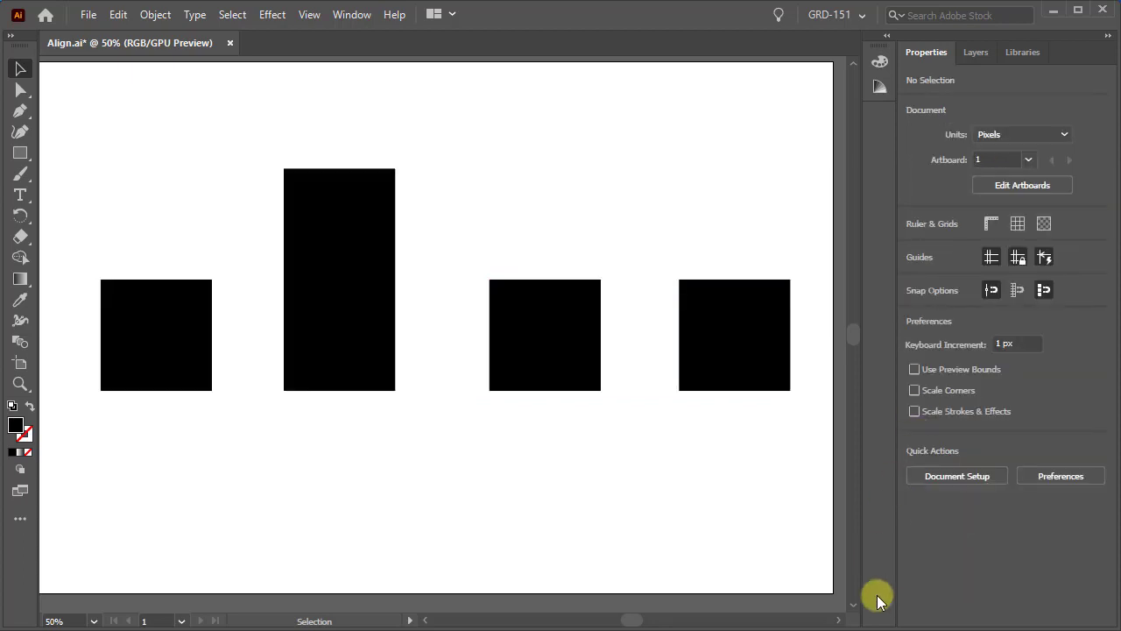
Step: Select the four bottom-aligned shapes and distribute them evenly with Horizontal Distribute Center
{"action": "left_click_drag", "start_coordinate": [75, 114], "coordinate": [804, 424]}
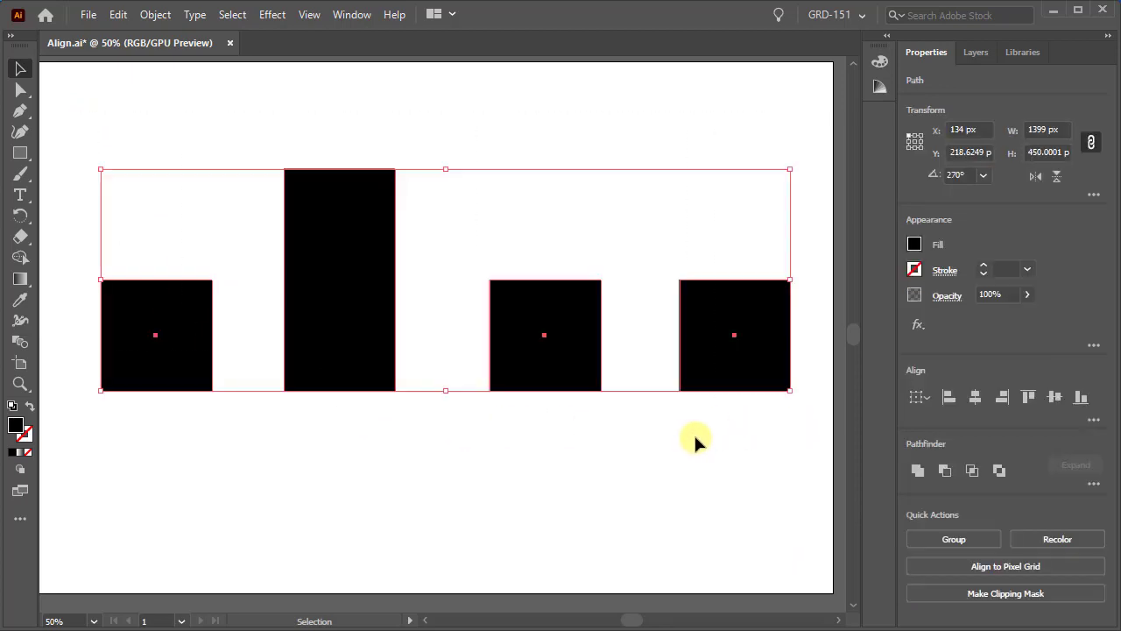
{"action": "left_click", "coordinate": [1094, 422]}
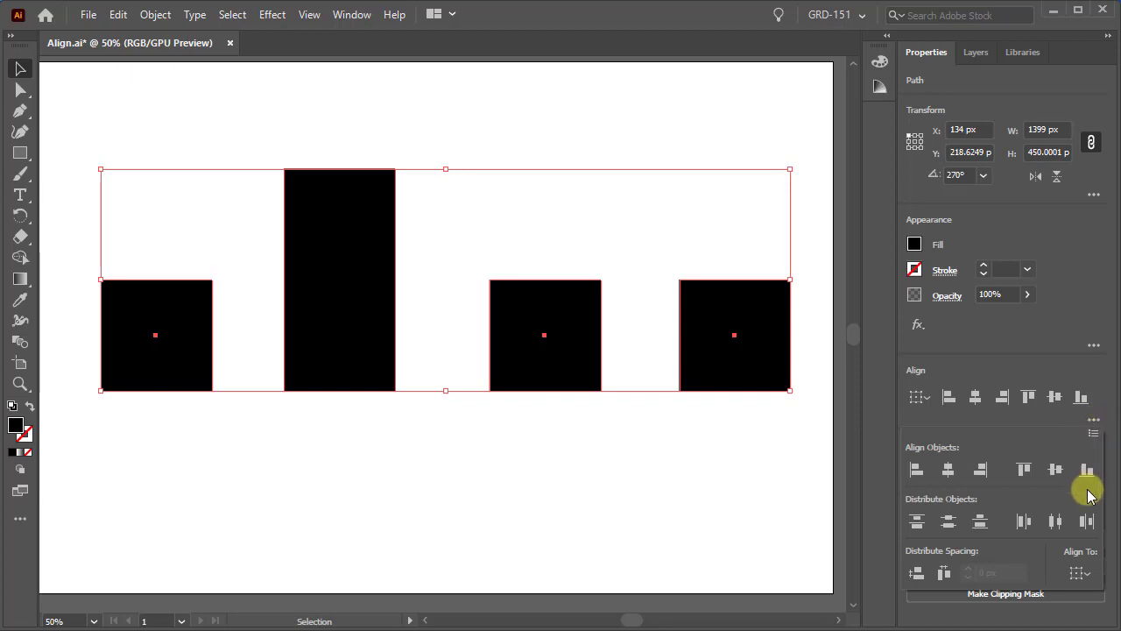
{"action": "left_click", "coordinate": [1054, 523]}
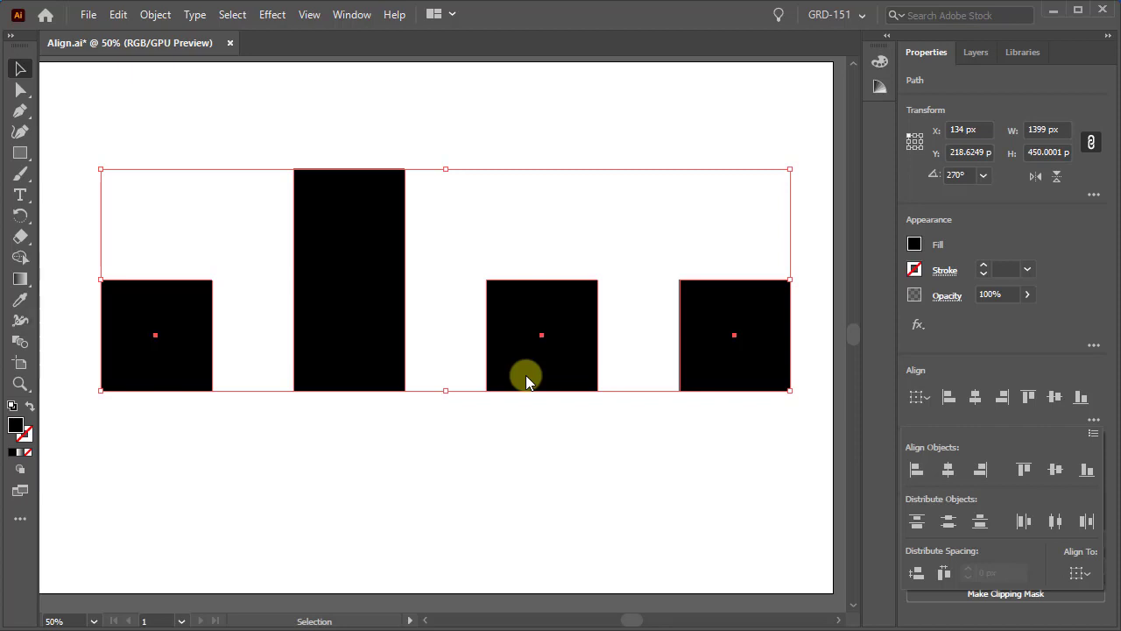
Step: Show Layer 3 and hide Layer 2
{"action": "left_click", "coordinate": [972, 56]}
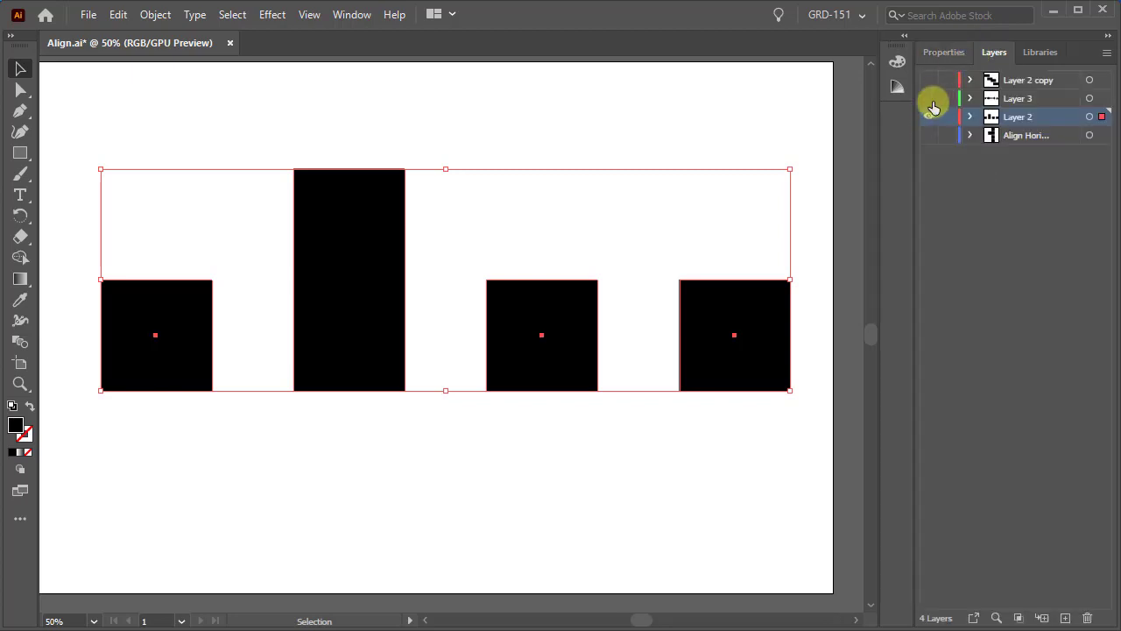
{"action": "left_click", "coordinate": [928, 98]}
{"action": "left_click", "coordinate": [928, 117]}
{"action": "left_click", "coordinate": [944, 54]}
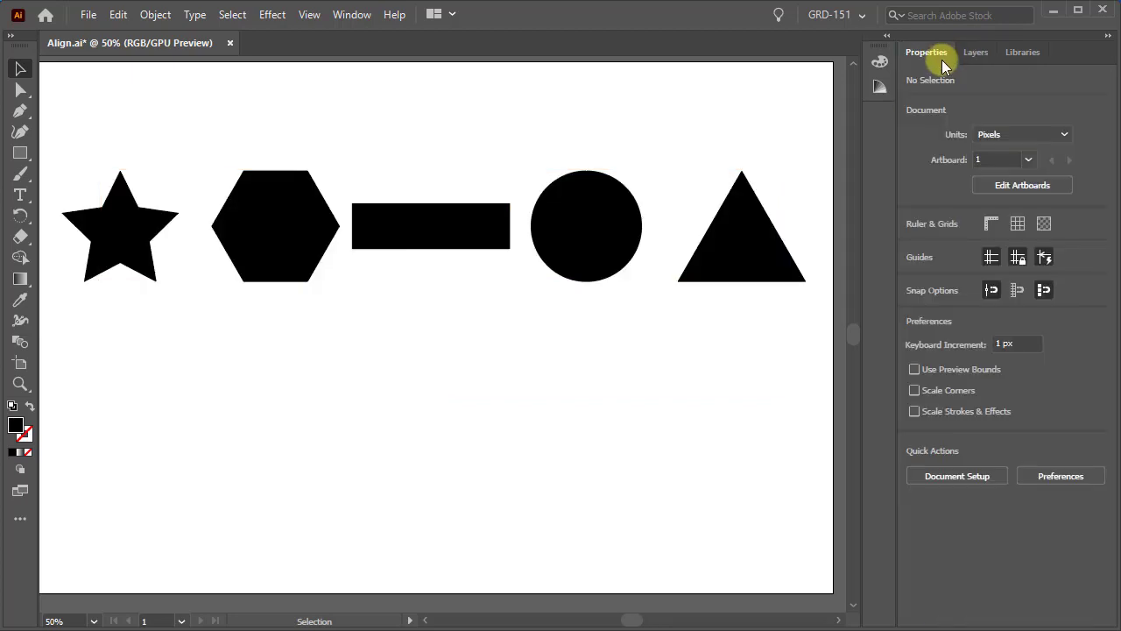
Step: Select the star, hexagon, rectangle, circle and triangle, and distribute them horizontally by their left edges and finally by their right edges
{"action": "left_click_drag", "start_coordinate": [77, 136], "coordinate": [748, 294]}
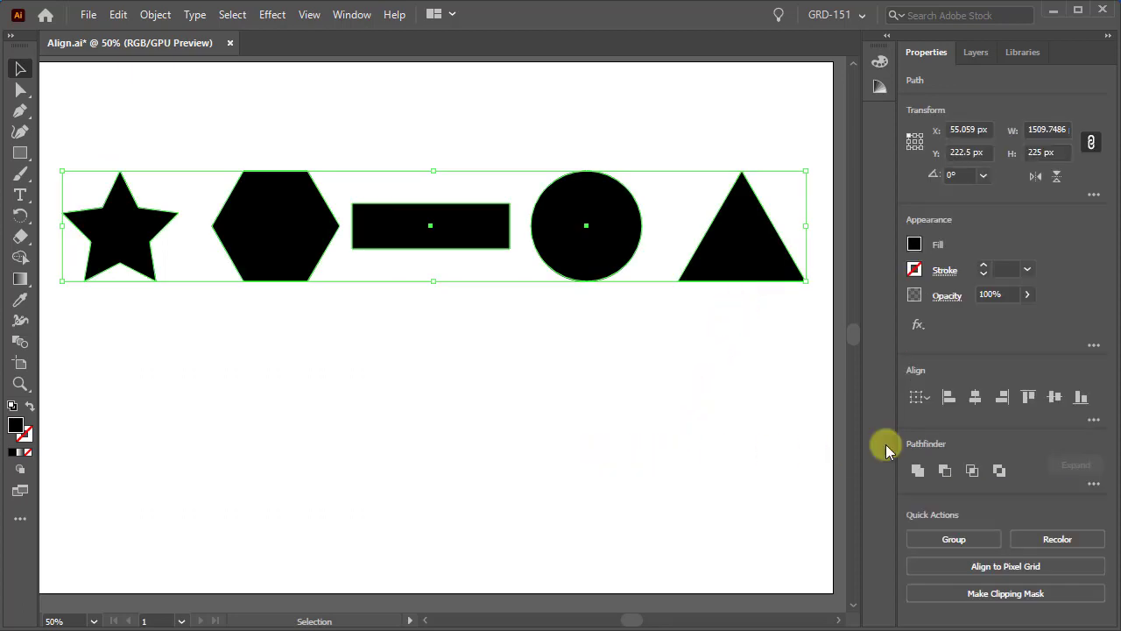
{"action": "left_click", "coordinate": [1093, 420]}
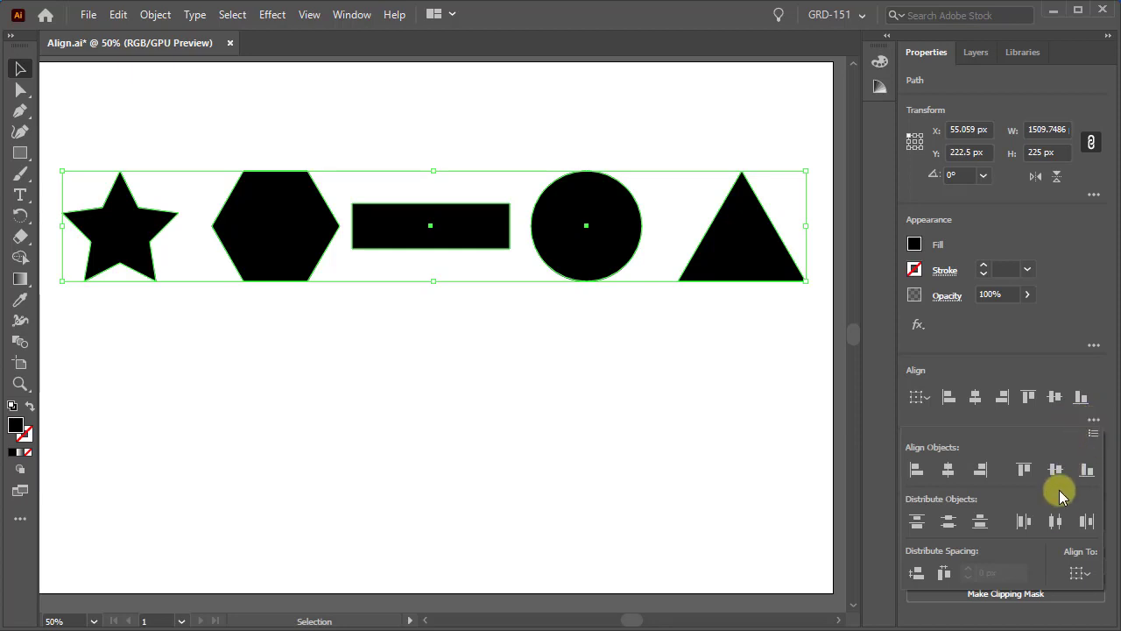
{"action": "left_click", "coordinate": [1022, 521]}
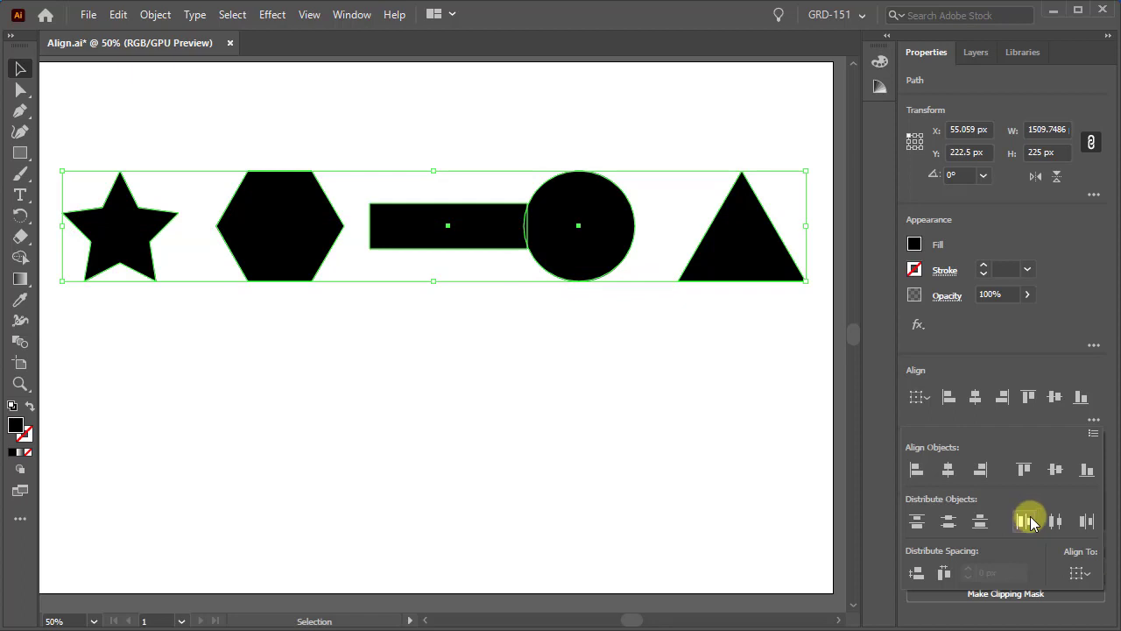
{"action": "left_click", "coordinate": [1085, 523]}
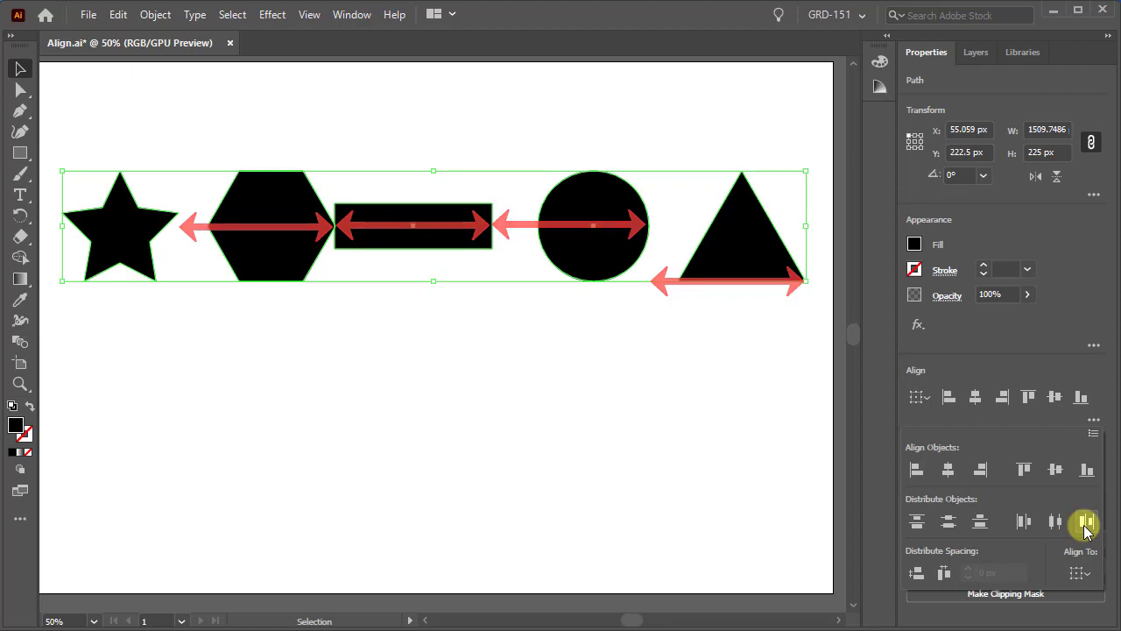
Step: Hide Layer 3 and show Layer 2 copy
{"action": "left_click", "coordinate": [972, 52]}
{"action": "left_click", "coordinate": [927, 98]}
{"action": "left_click", "coordinate": [928, 98]}
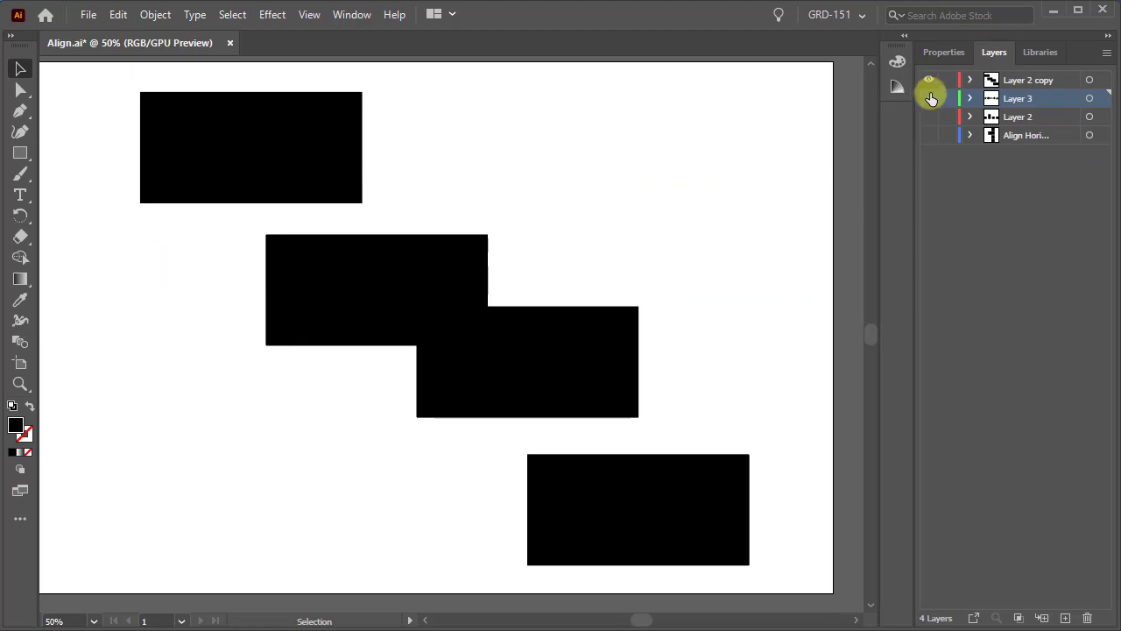
{"action": "left_click", "coordinate": [946, 52]}
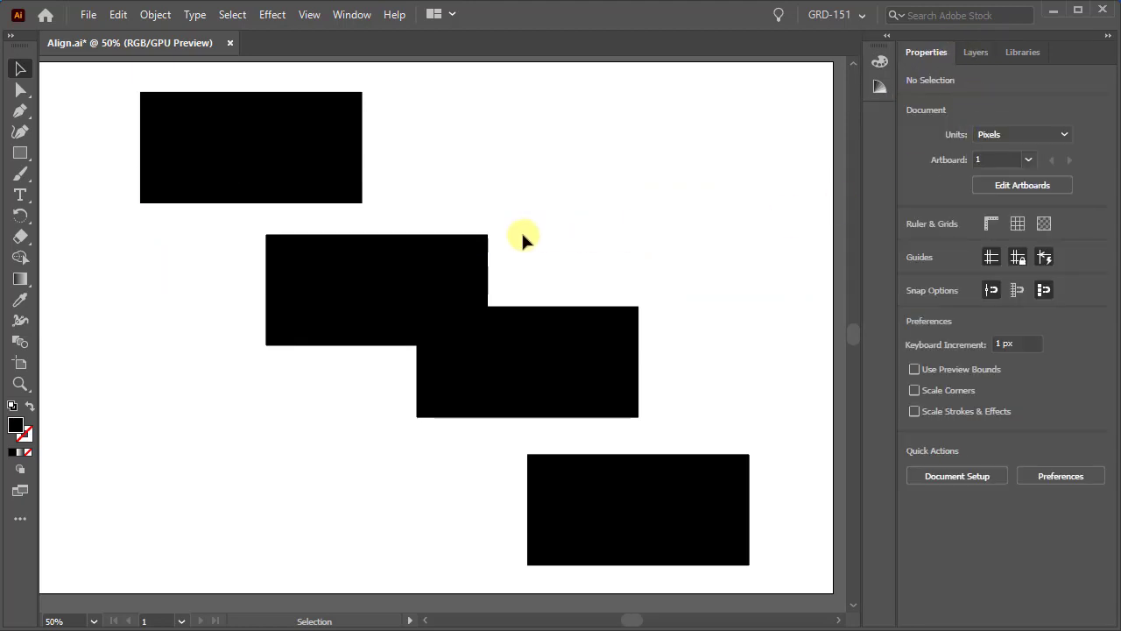
Step: Select all four staggered rectangles on Layer 2 copy and apply Vertical Distribute Center
{"action": "left_click", "coordinate": [309, 168]}
{"action": "left_click", "coordinate": [590, 493]}
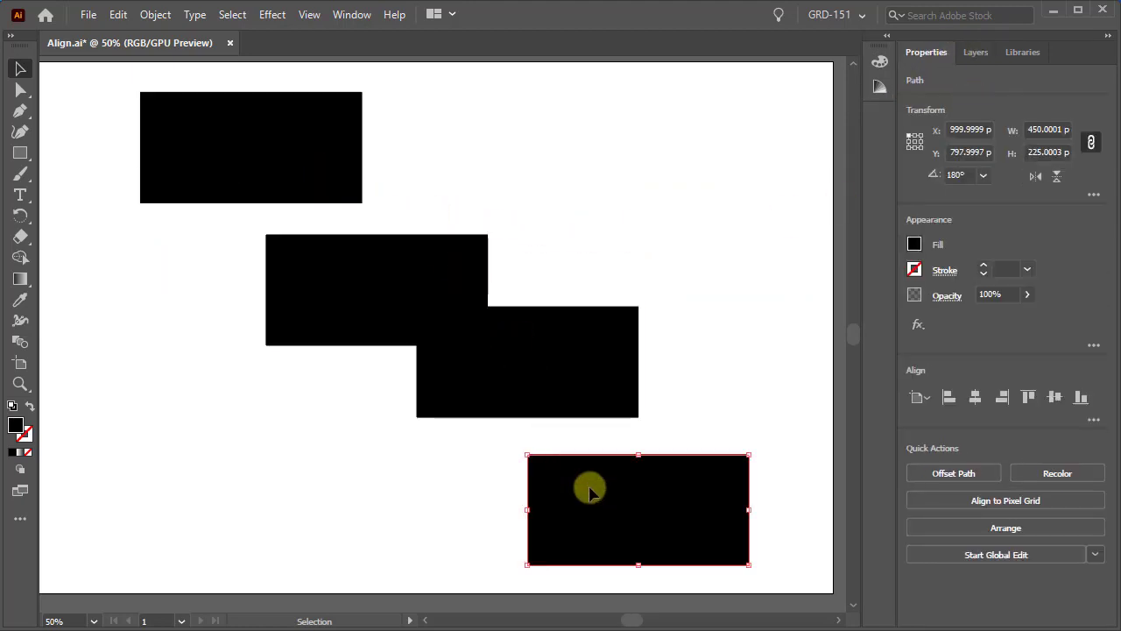
{"action": "left_click_drag", "start_coordinate": [103, 109], "coordinate": [710, 530]}
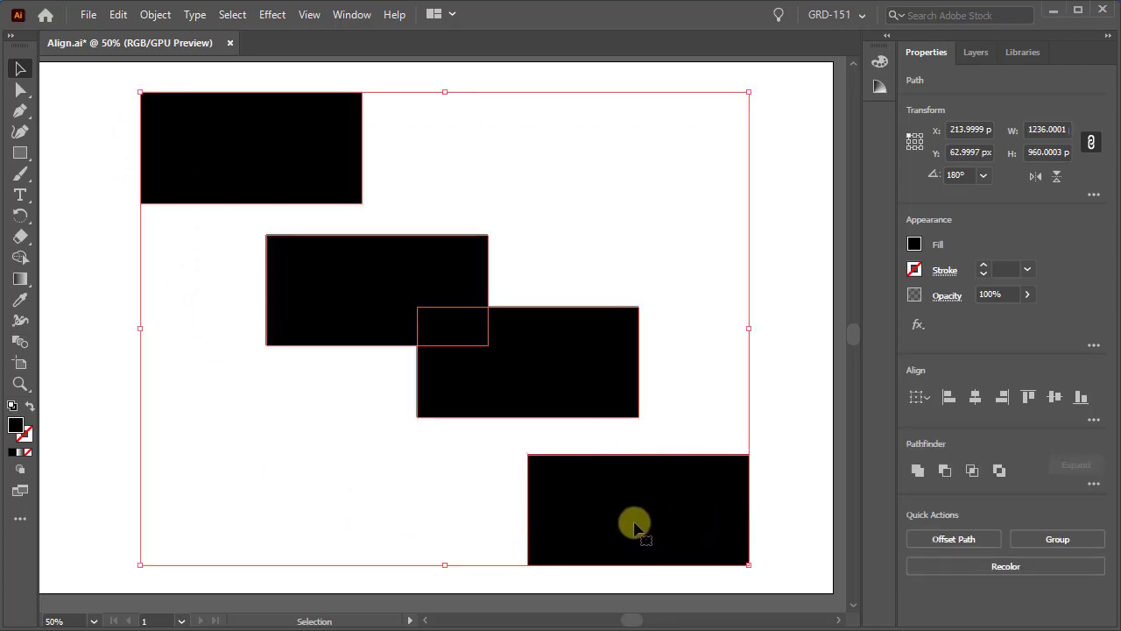
{"action": "left_click", "coordinate": [1095, 420]}
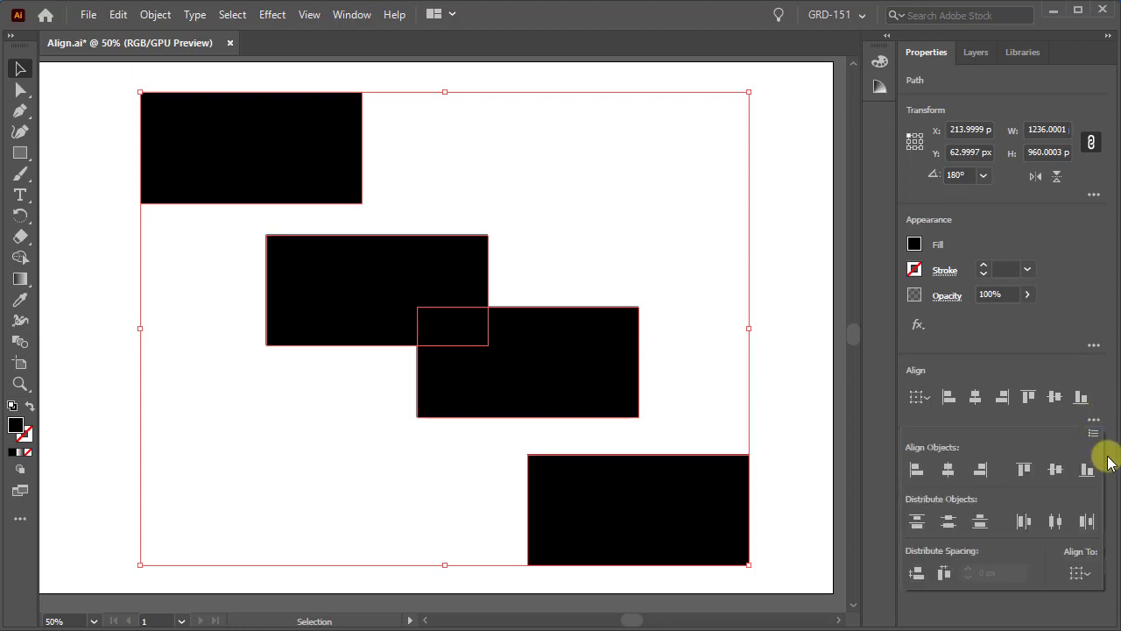
{"action": "left_click", "coordinate": [949, 523]}
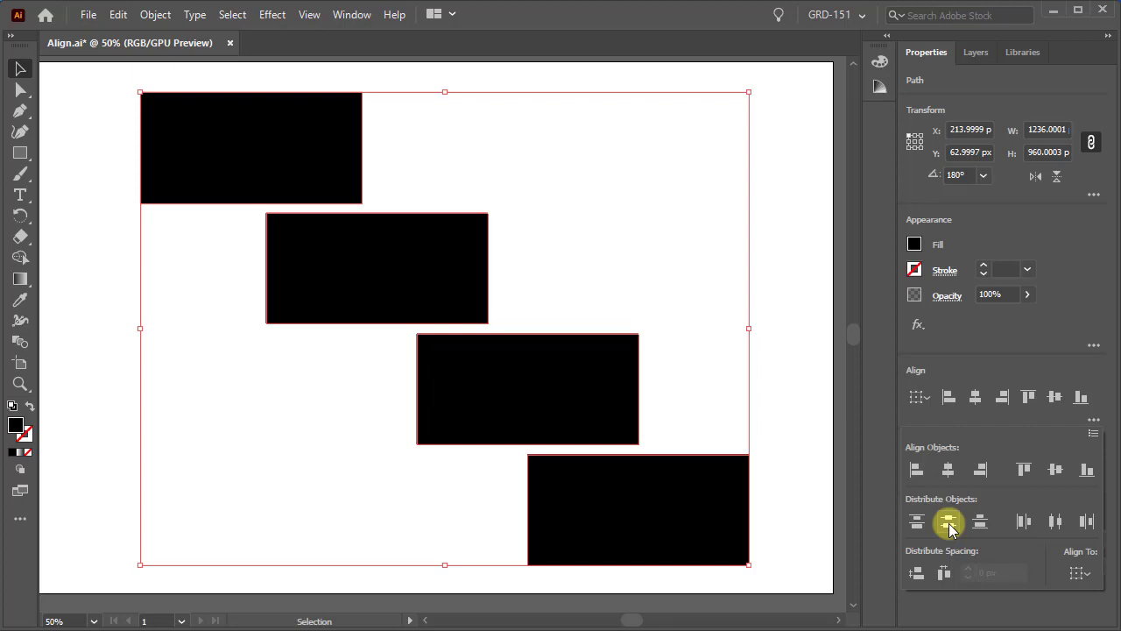
Step: Distribute the four staggered rectangles horizontally by their centers and clear the selection
{"action": "left_click", "coordinate": [1056, 523]}
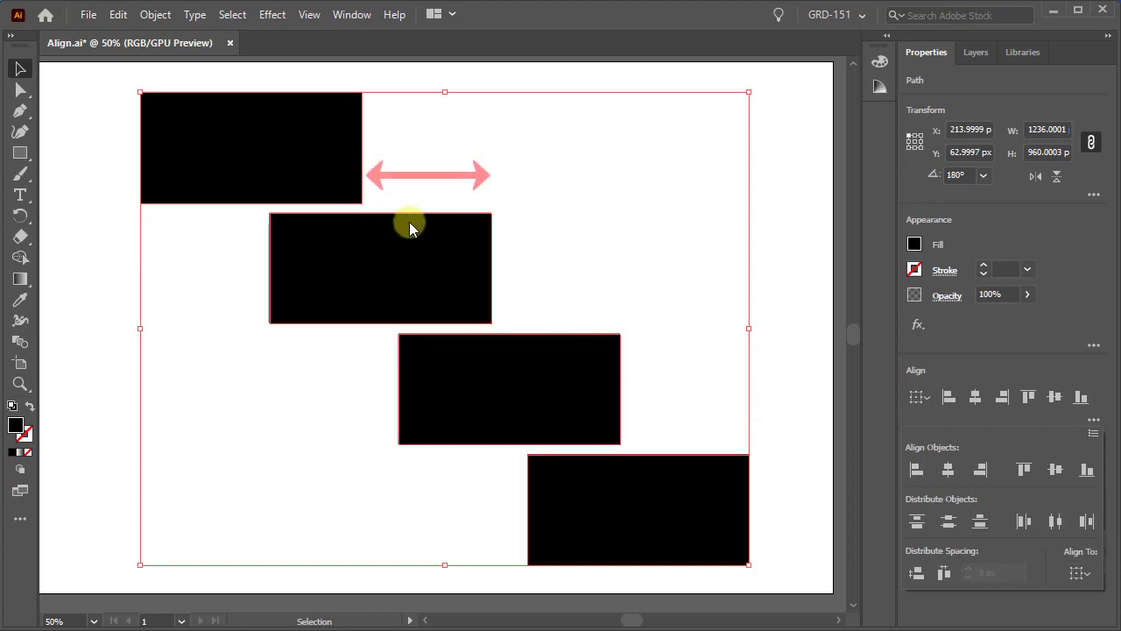
{"action": "left_click", "coordinate": [747, 455]}
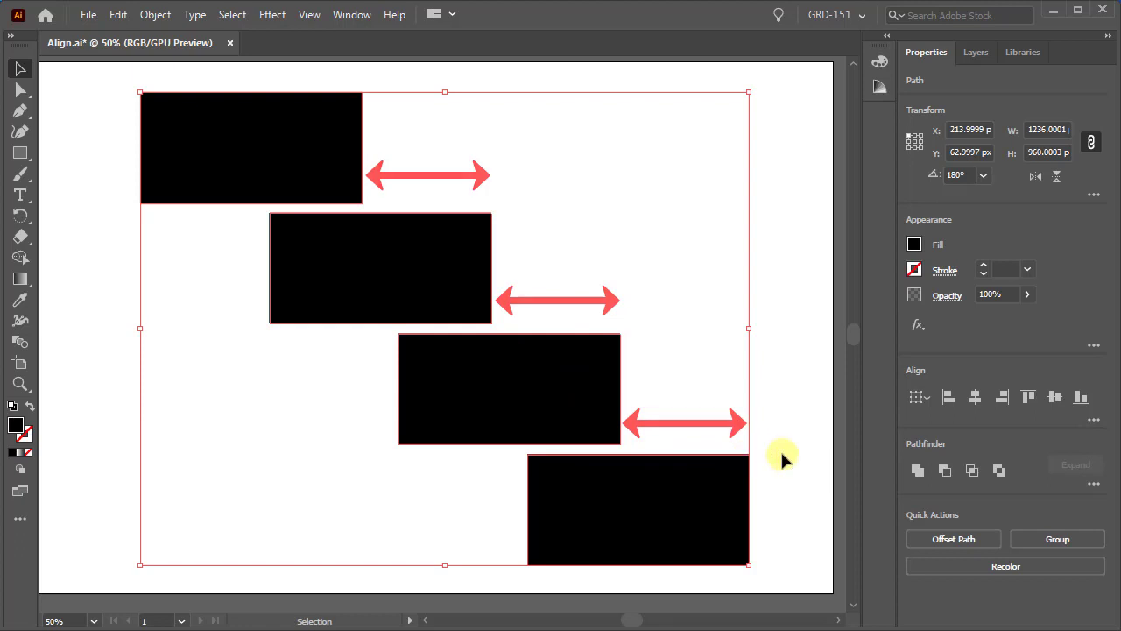
{"action": "left_click_drag", "start_coordinate": [781, 453], "coordinate": [799, 343]}
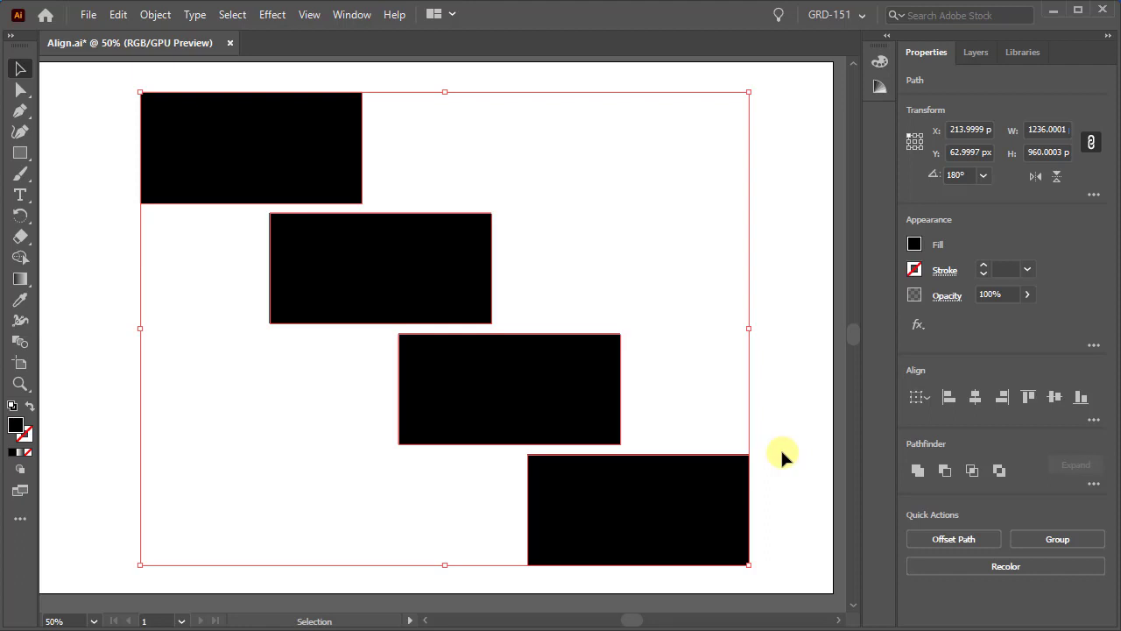
{"action": "left_click", "coordinate": [780, 447]}
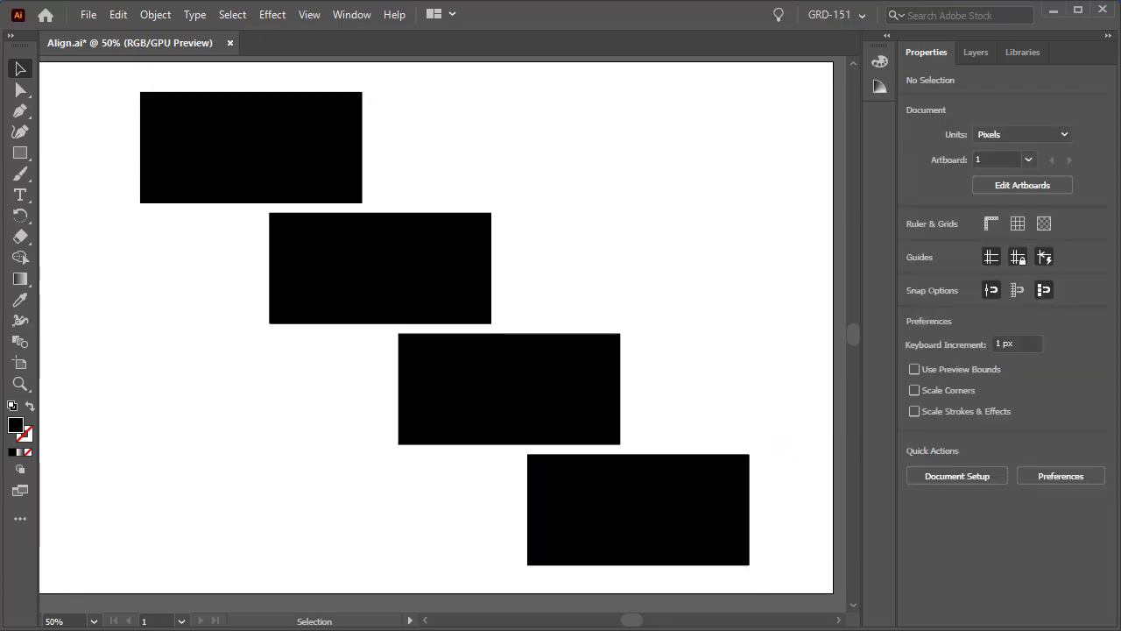